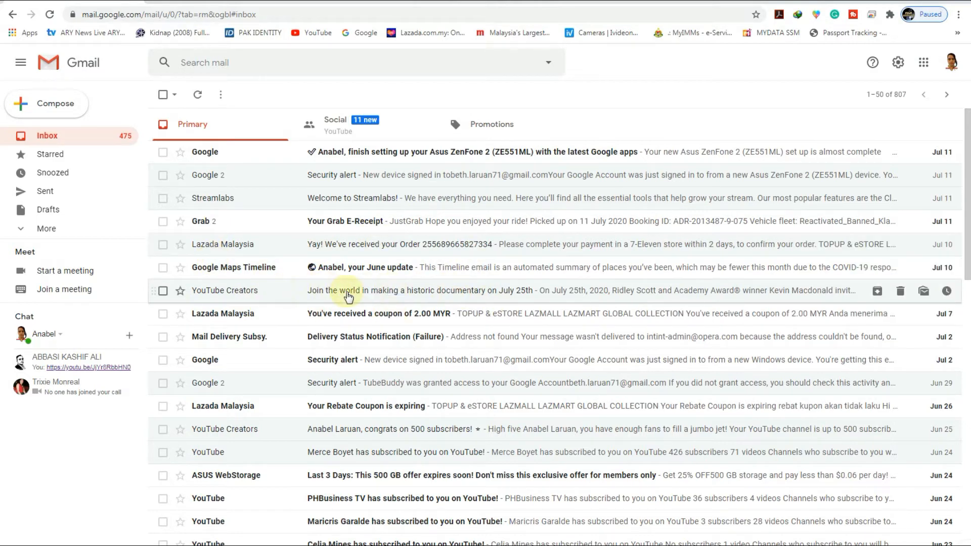
- Read the YouTube Creators Life in a Day invitation email, then go to the YouTube home page
left_click(480, 294)
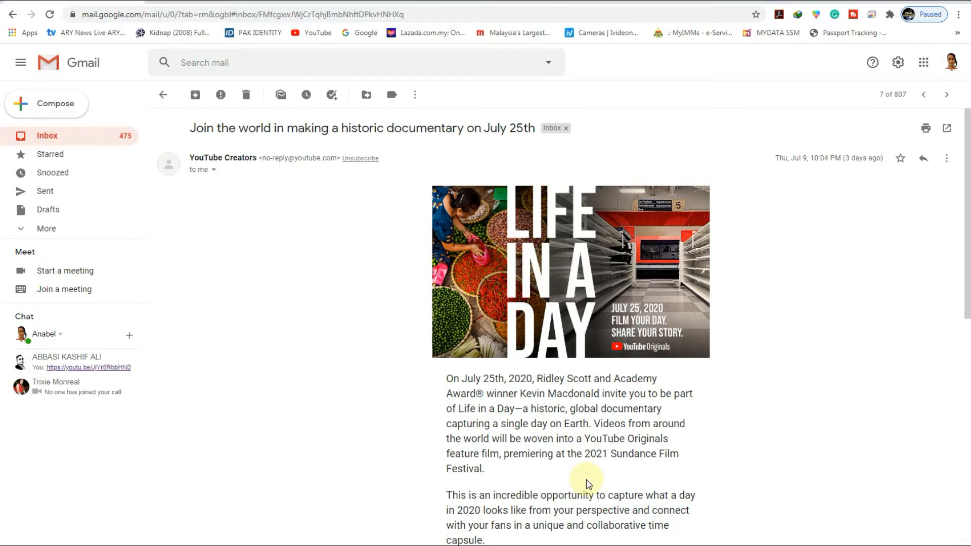
scroll(587, 483, "down", 2)
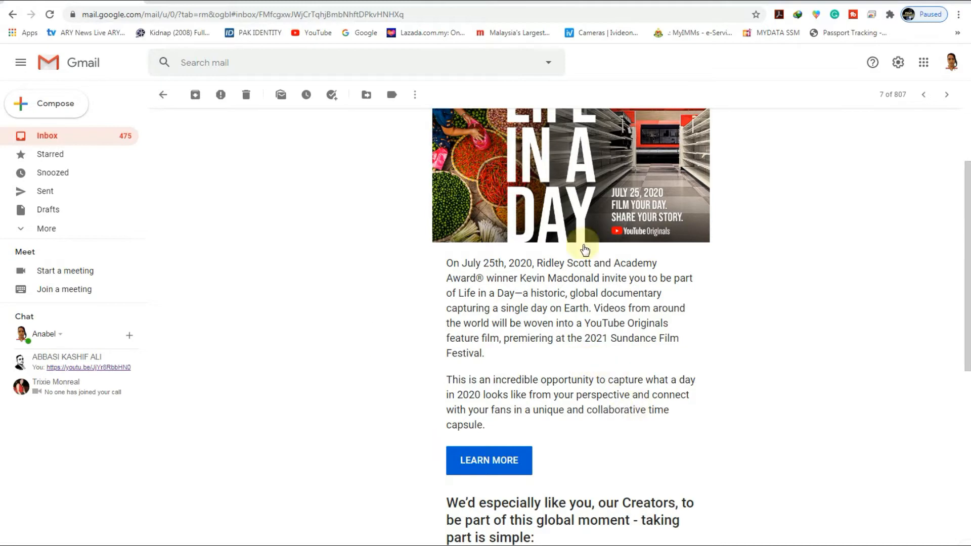
scroll(650, 338, "up", 2)
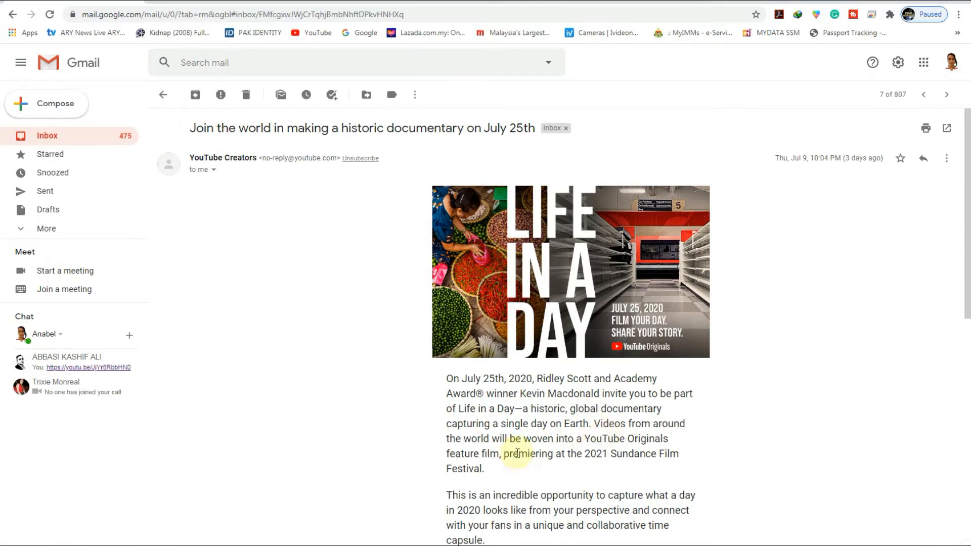
scroll(581, 425, "down", 3)
scroll(507, 380, "down", 1)
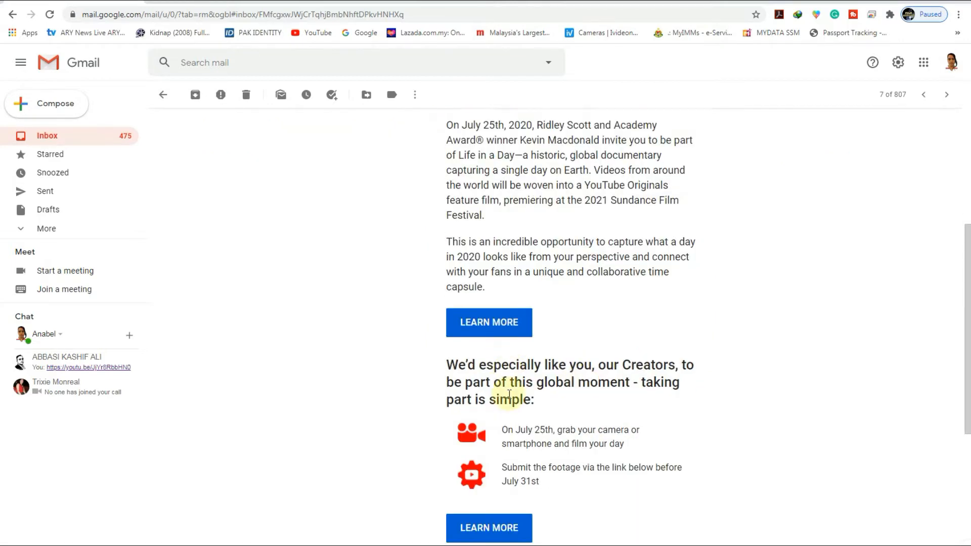
scroll(509, 393, "down", 2)
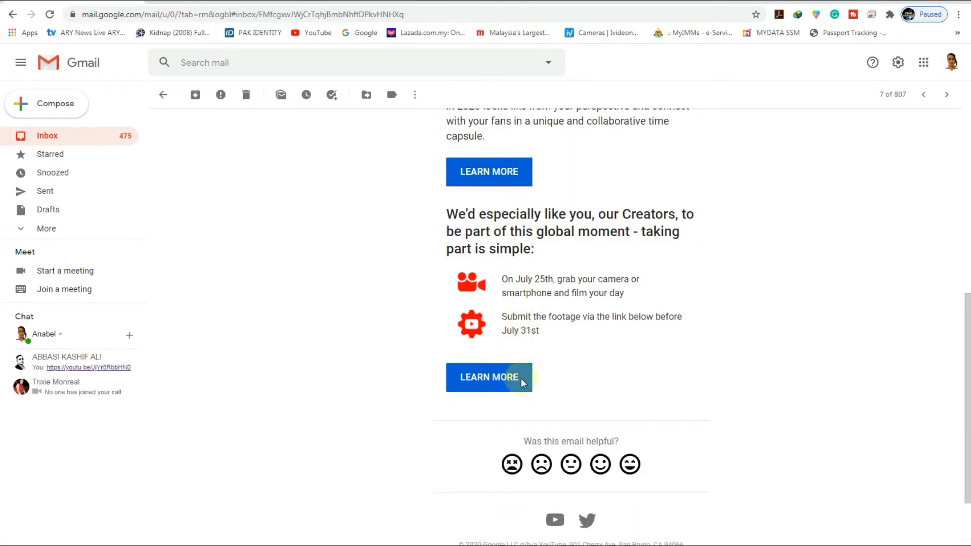
scroll(531, 419, "up", 1)
scroll(524, 418, "up", 4)
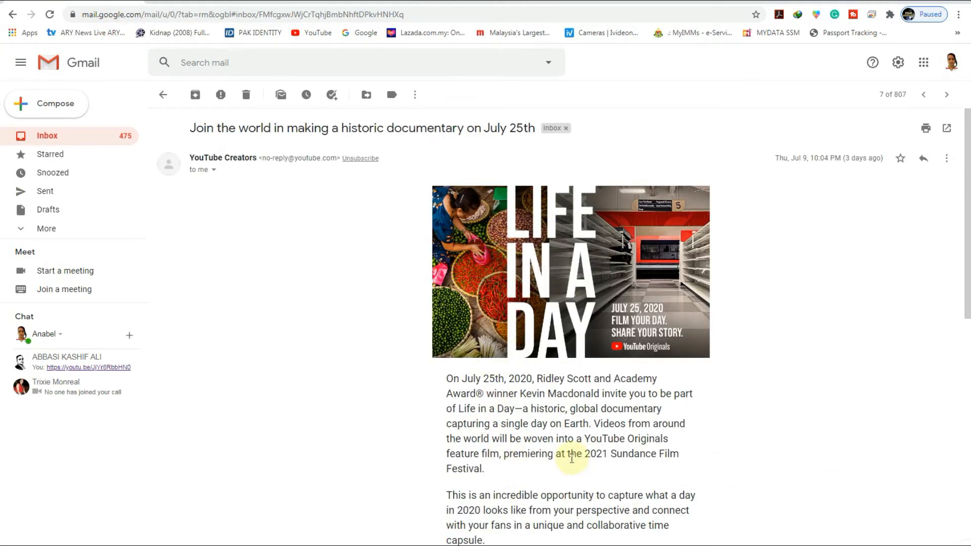
scroll(531, 516, "down", 1)
scroll(524, 509, "down", 2)
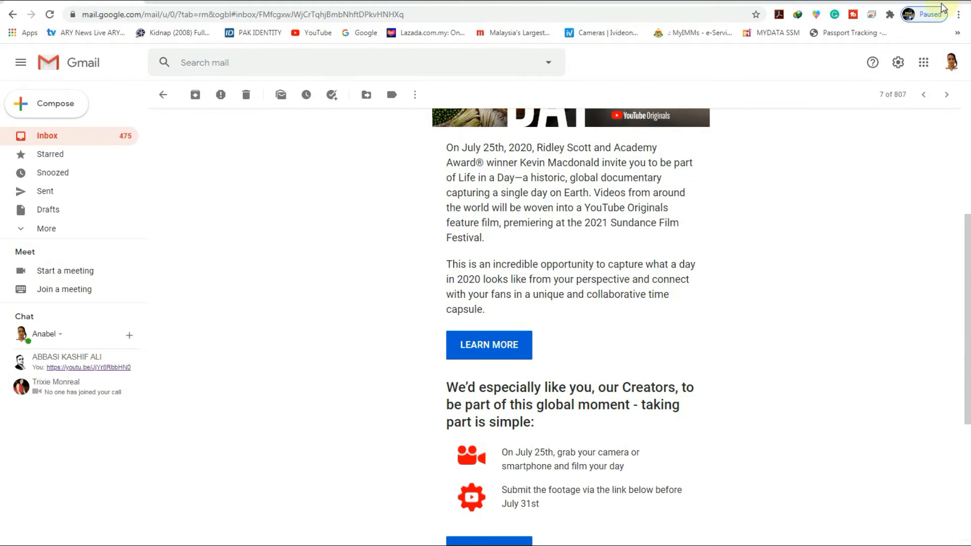
left_click(318, 33)
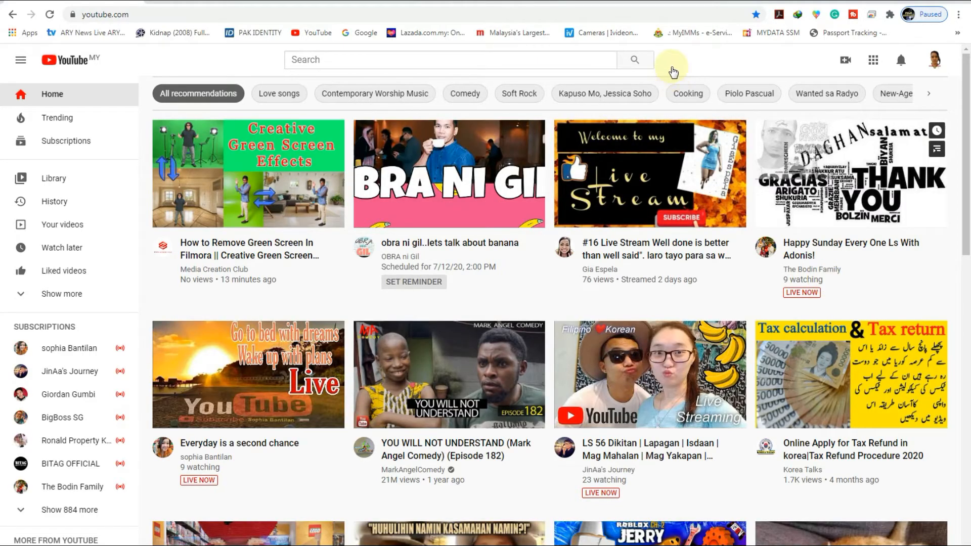
- Go to YouTube Studio from the account menu under the profile avatar
left_click(936, 68)
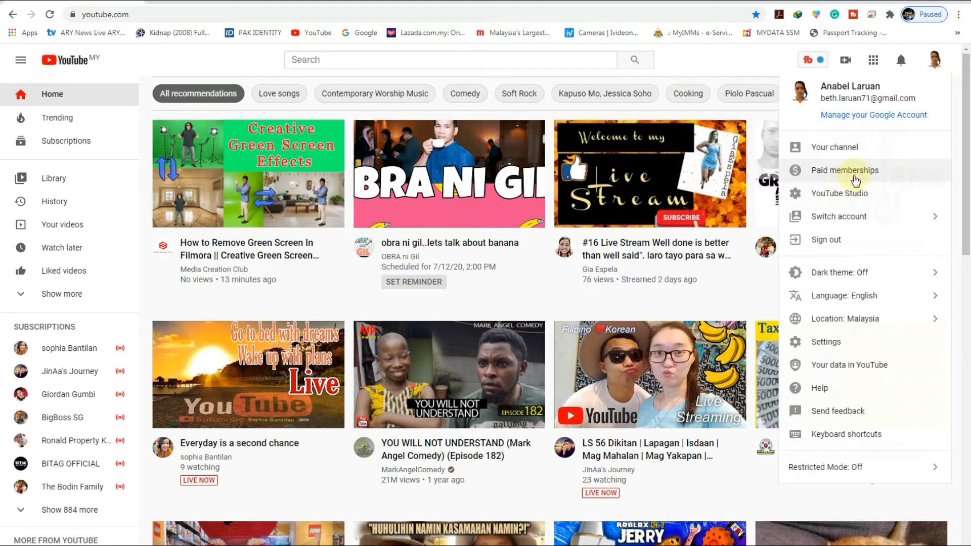
left_click(858, 194)
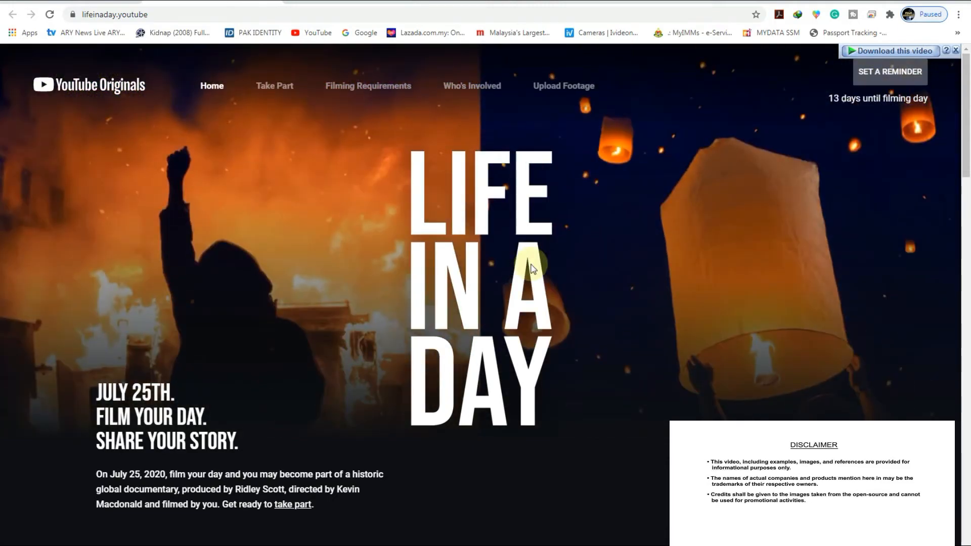
scroll(250, 373, "down", 2)
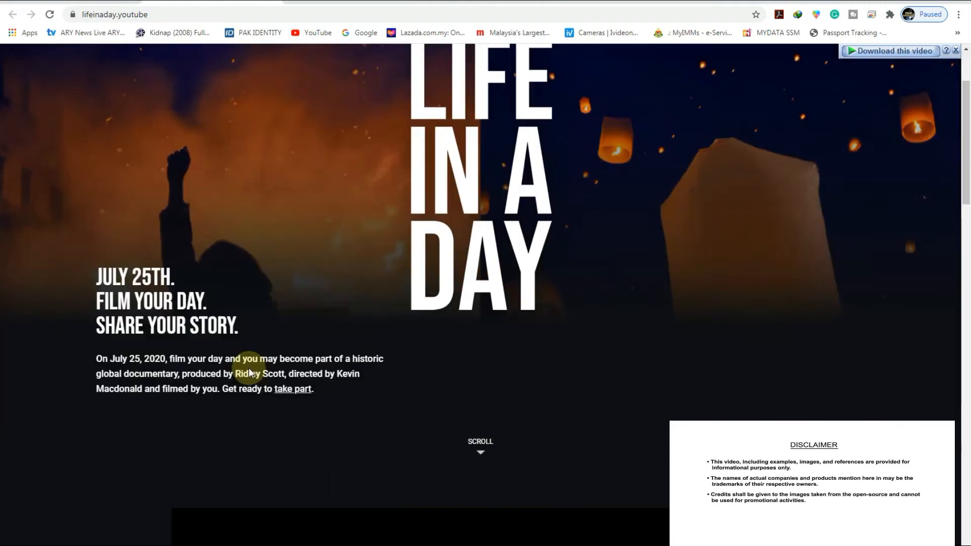
scroll(505, 357, "down", 5)
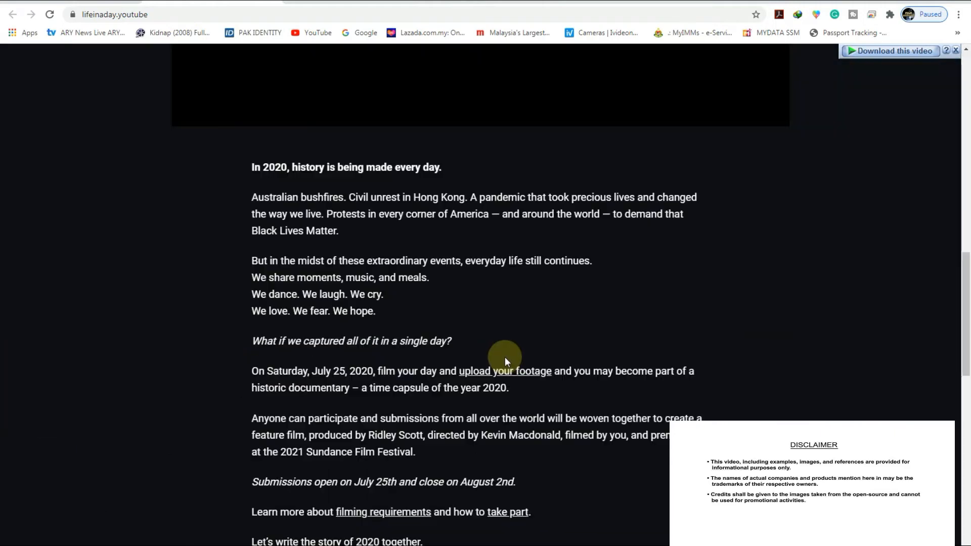
scroll(471, 349, "down", 10)
scroll(470, 350, "down", 2)
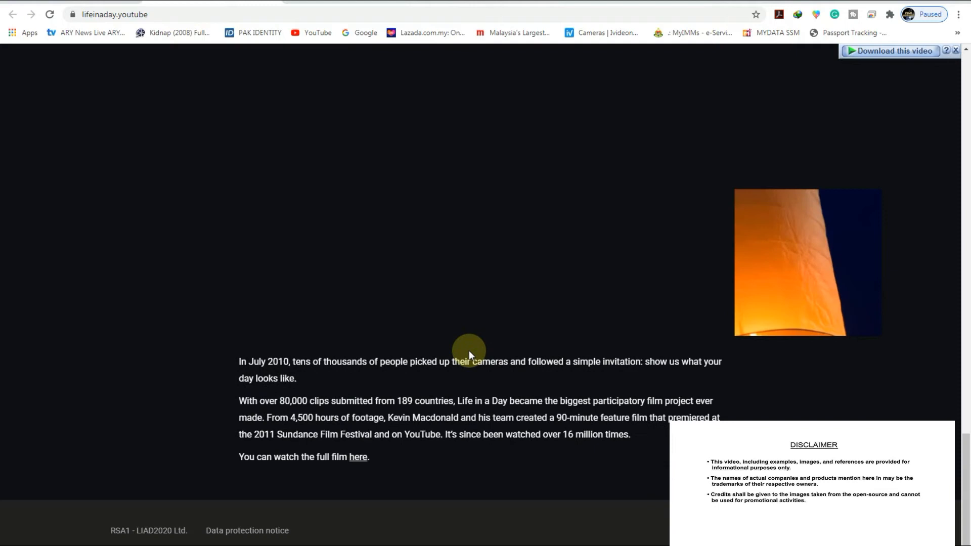
scroll(371, 275, "up", 4)
scroll(375, 289, "up", 1)
scroll(342, 262, "up", 1)
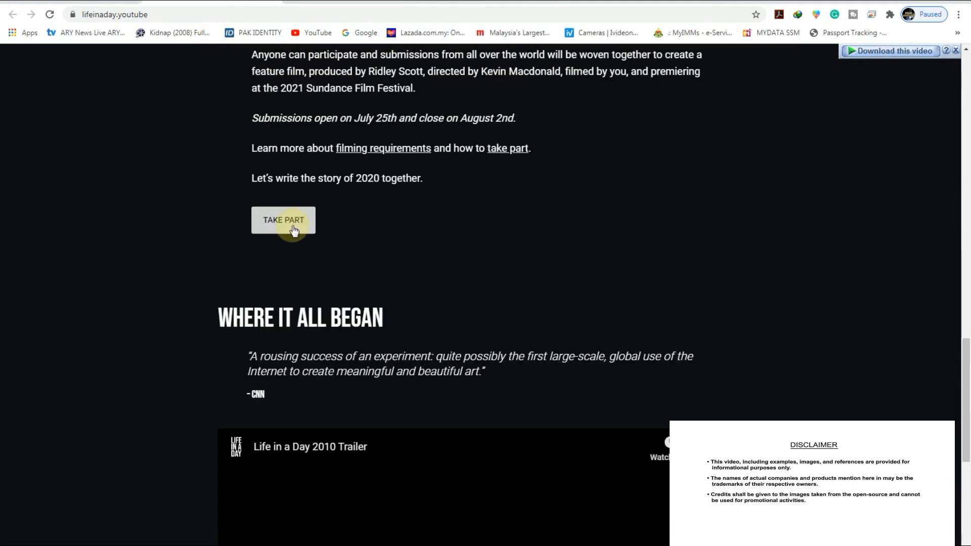
- Leave fullscreen and go from the home page overview to the Take Part page
left_click(292, 229)
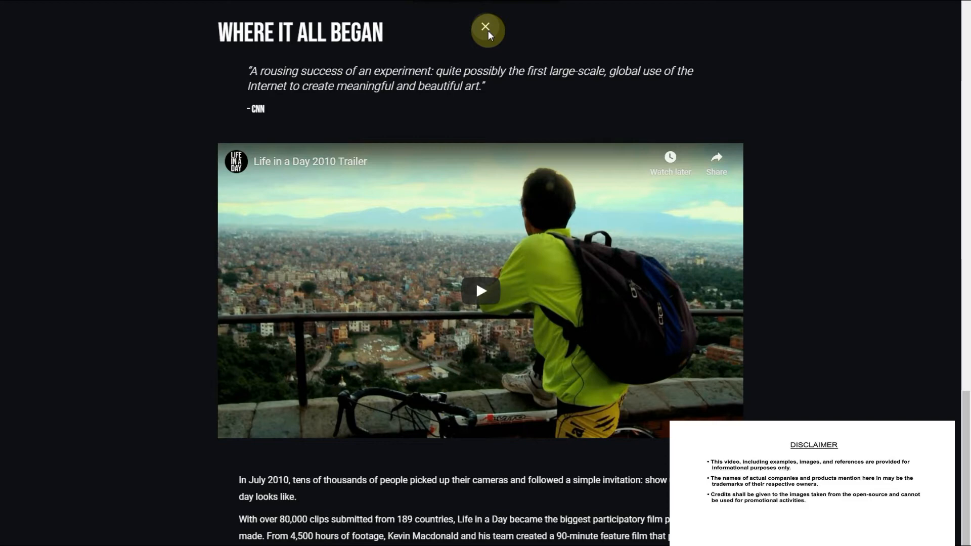
left_click(487, 29)
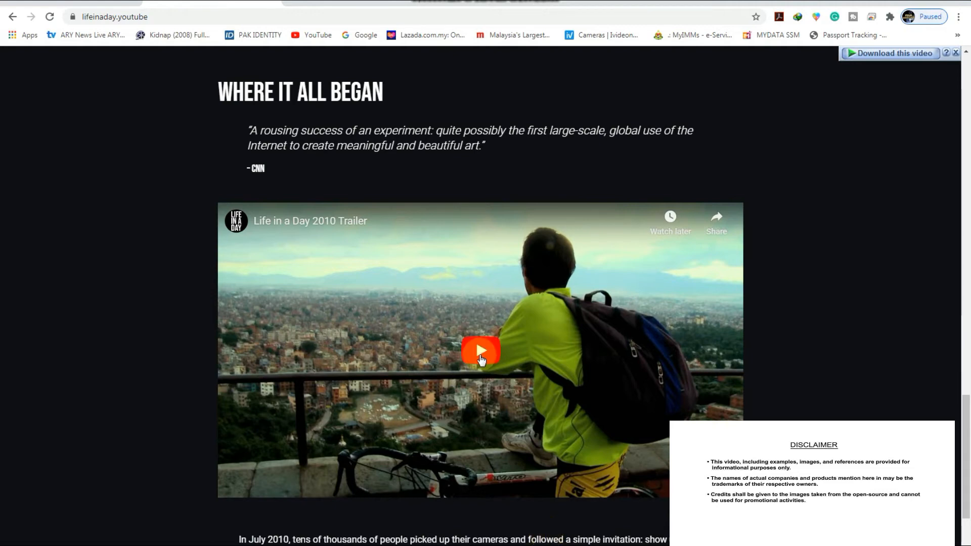
left_click(472, 296)
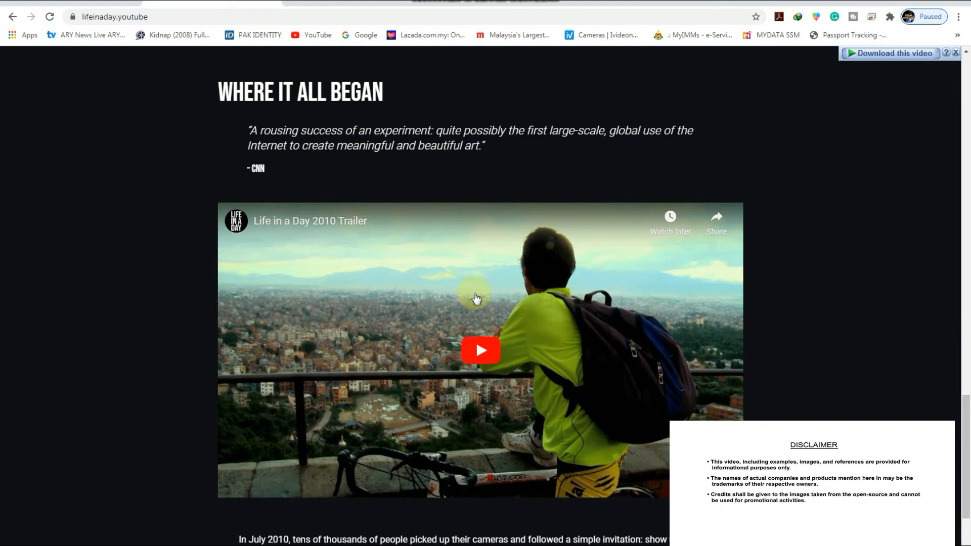
scroll(469, 237, "down", 5)
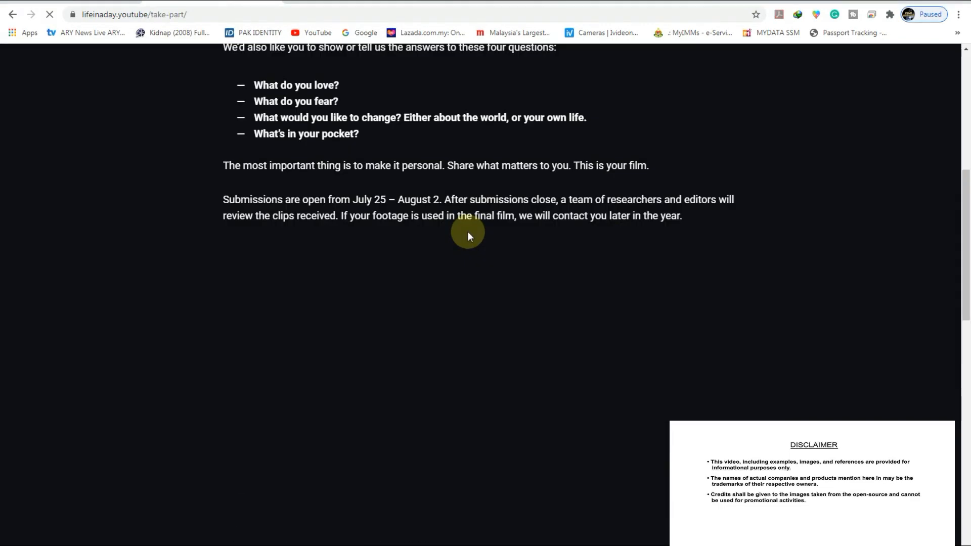
scroll(469, 236, "up", 4)
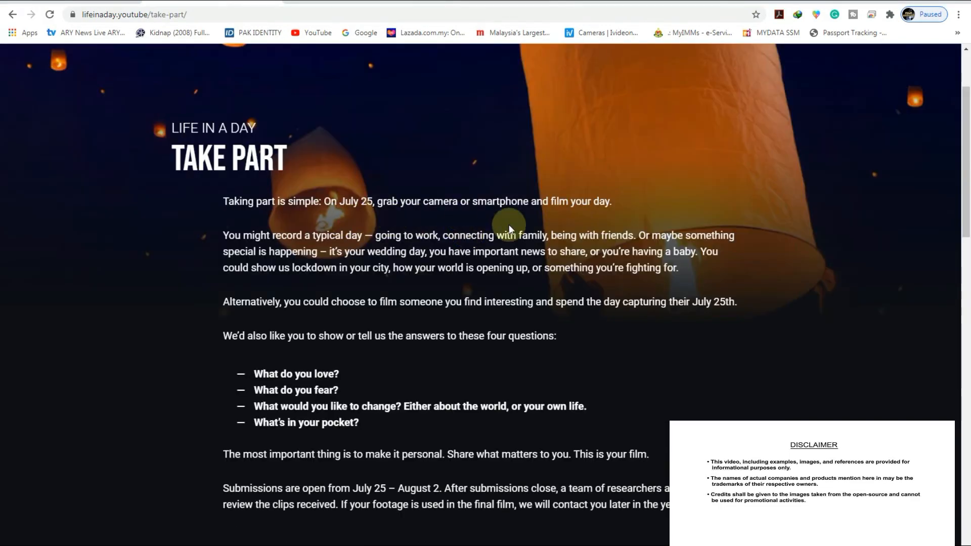
scroll(427, 303, "down", 5)
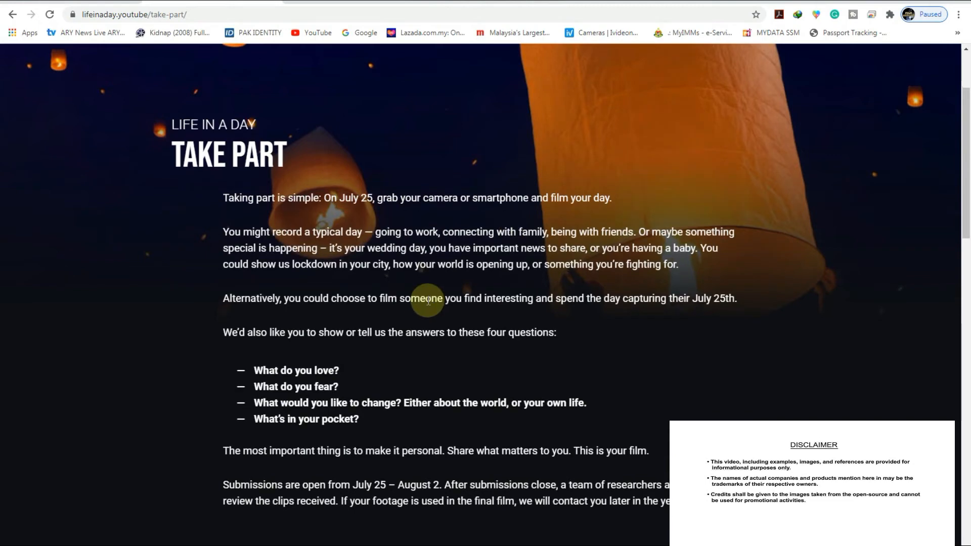
scroll(400, 242, "down", 5)
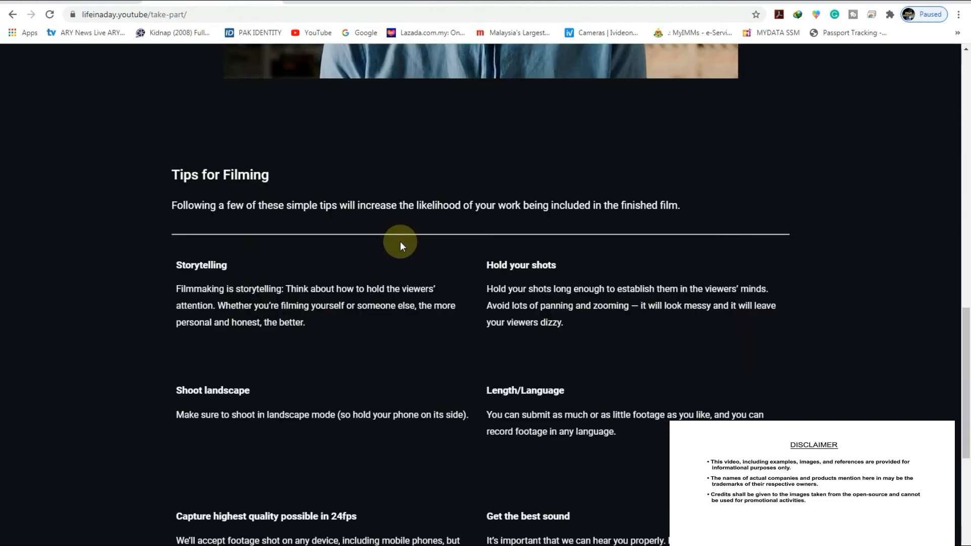
scroll(400, 241, "down", 3)
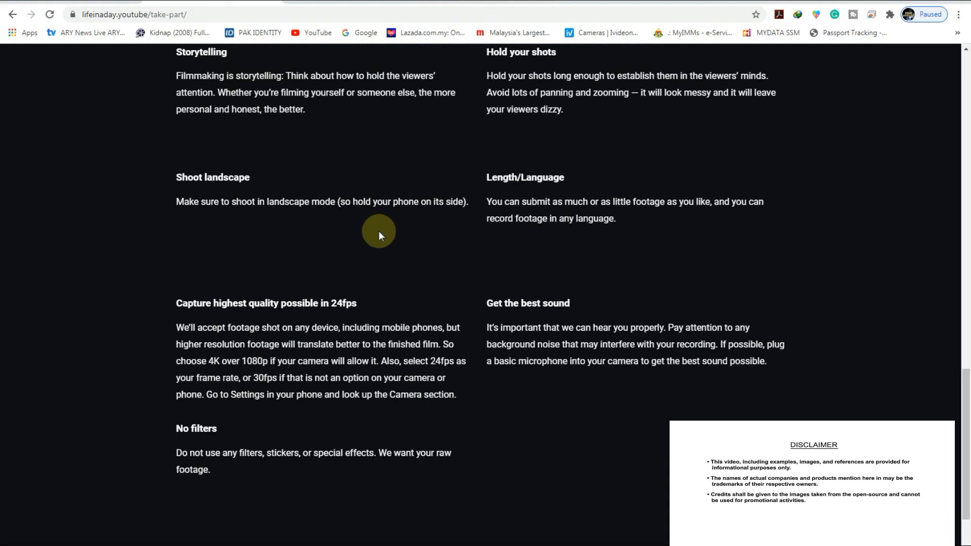
scroll(379, 232, "up", 2)
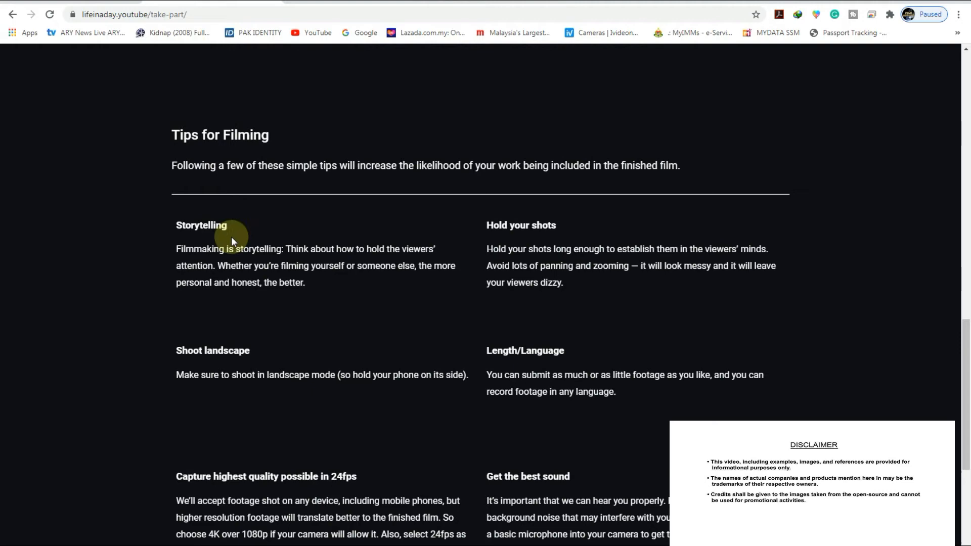
scroll(237, 238, "down", 1)
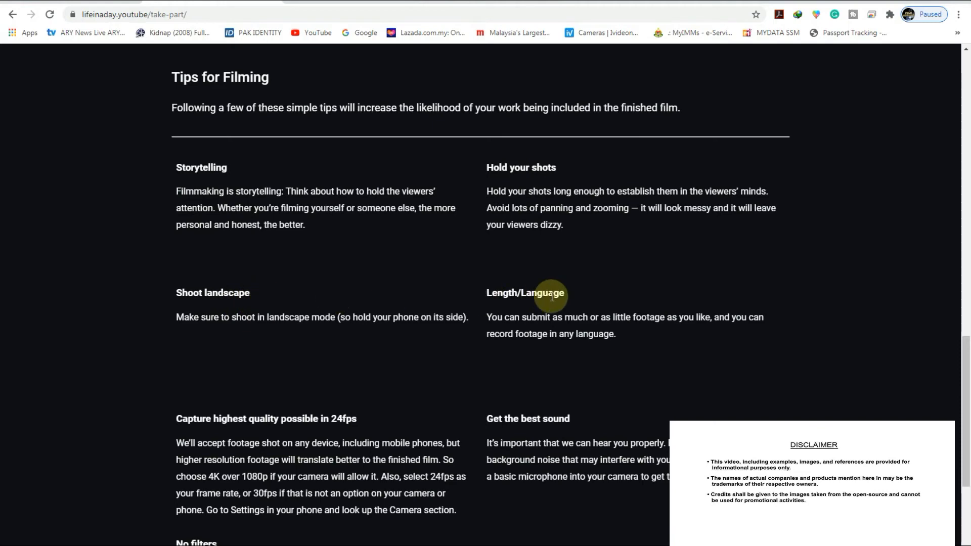
scroll(332, 311, "down", 2)
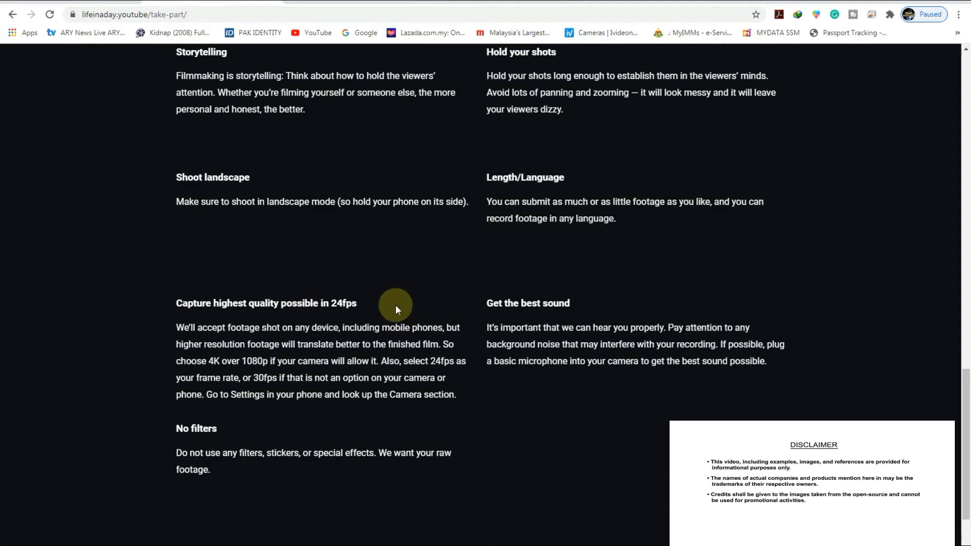
scroll(410, 318, "down", 1)
scroll(346, 336, "down", 1)
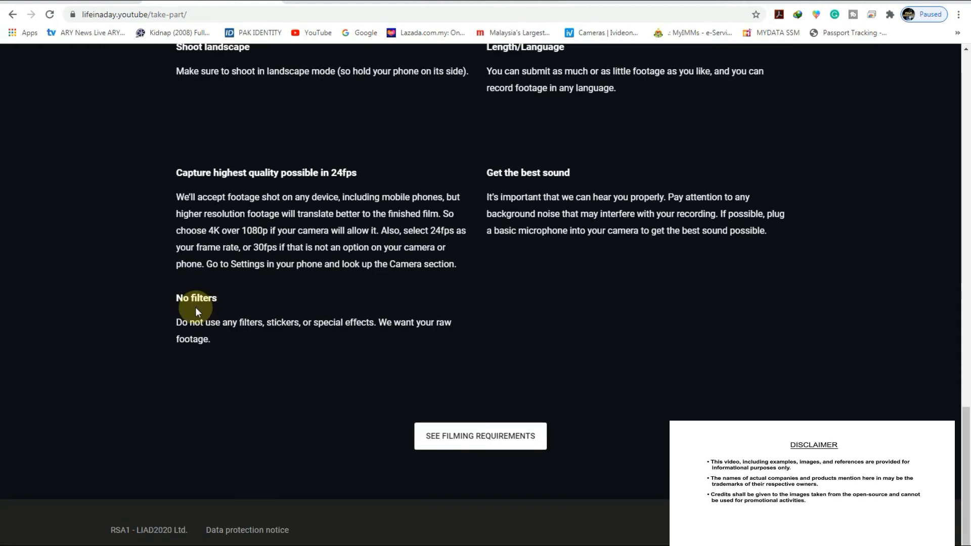
- Go to the Filming Requirements page and read down to the Appearance Release Forms section
left_click(473, 438)
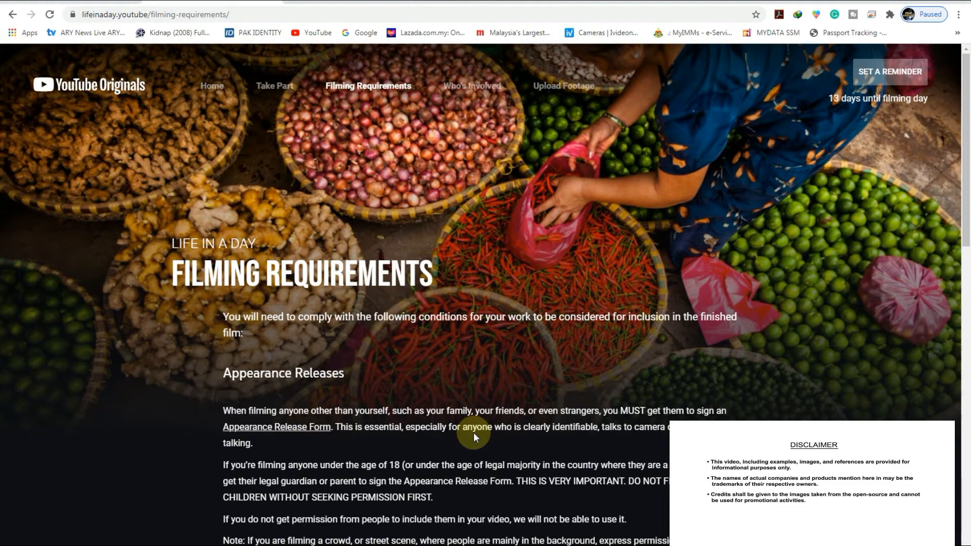
scroll(474, 432, "down", 1)
scroll(474, 433, "down", 3)
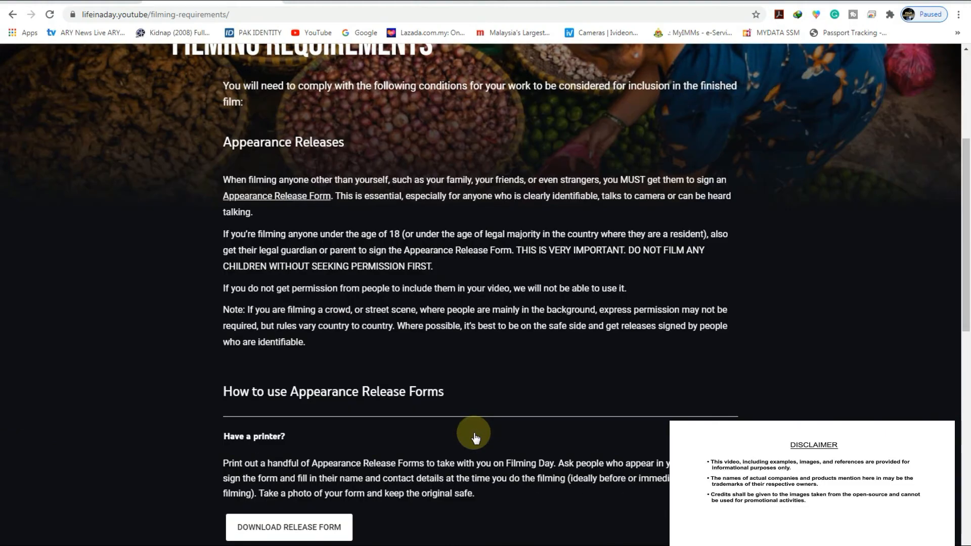
scroll(473, 433, "down", 2)
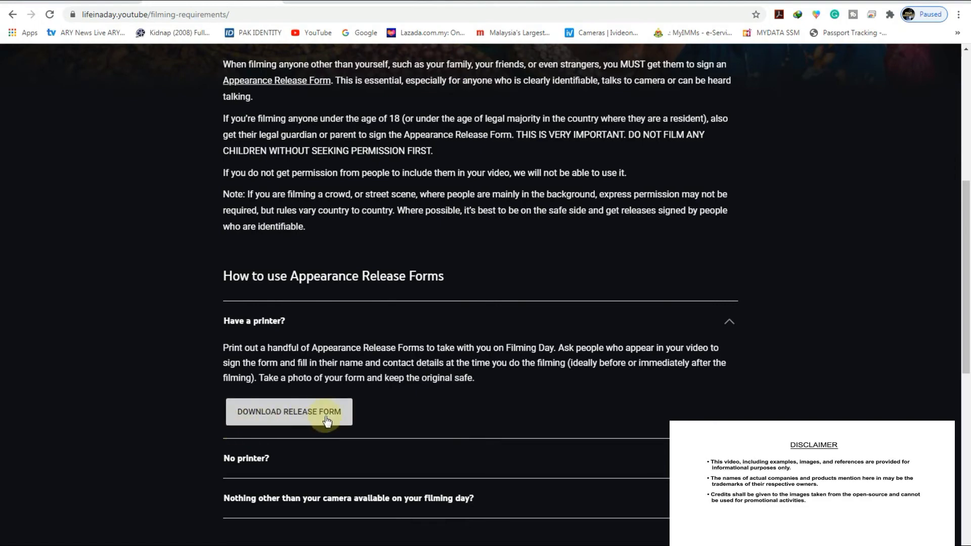
scroll(310, 422, "down", 2)
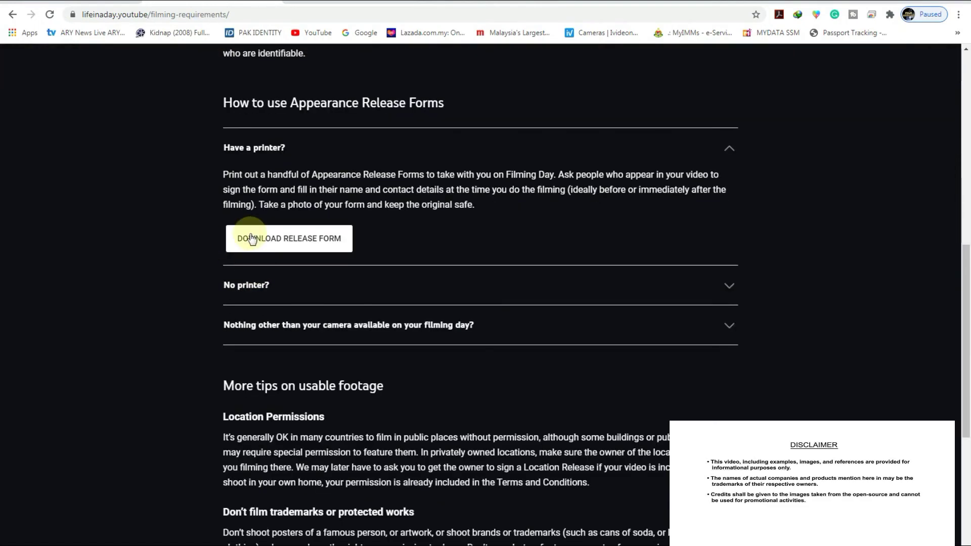
left_click(315, 245)
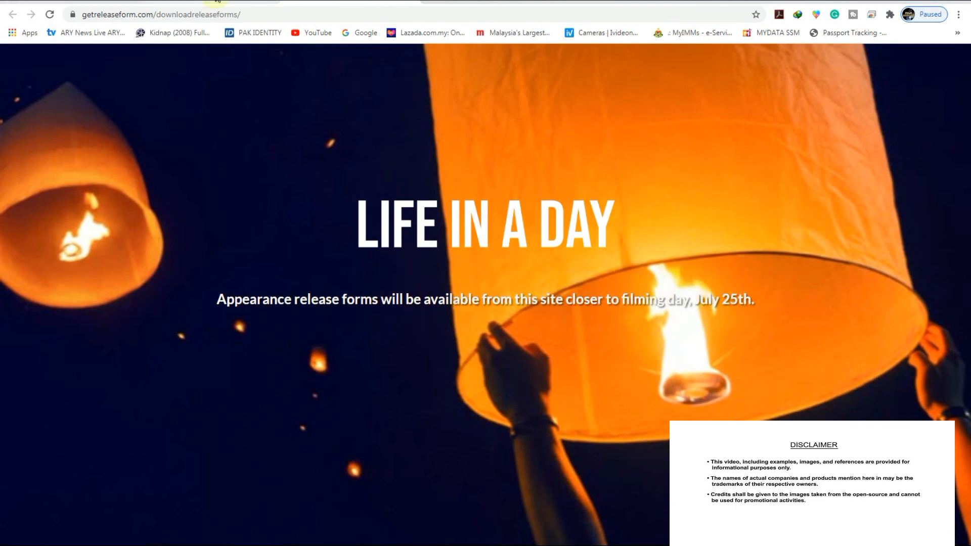
scroll(373, 332, "down", 4)
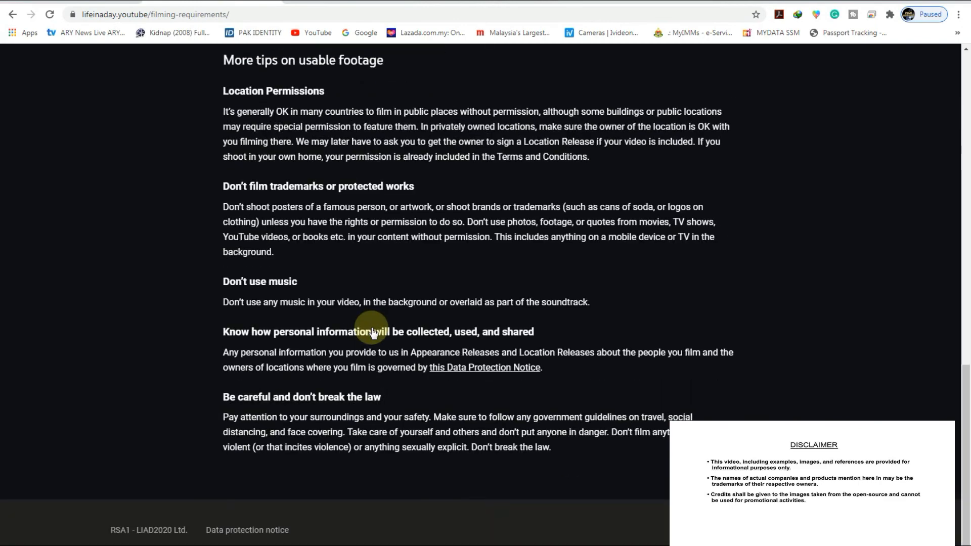
scroll(373, 332, "up", 11)
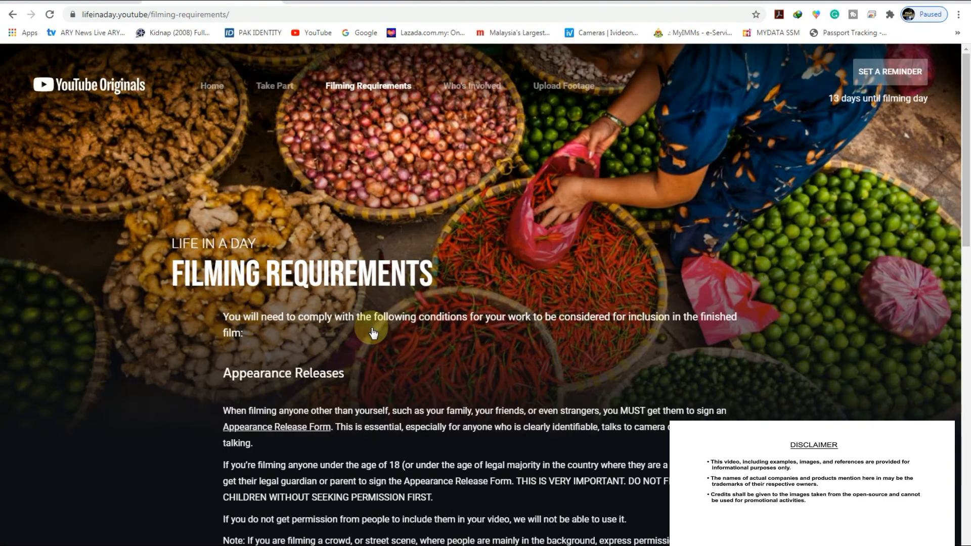
scroll(372, 333, "down", 6)
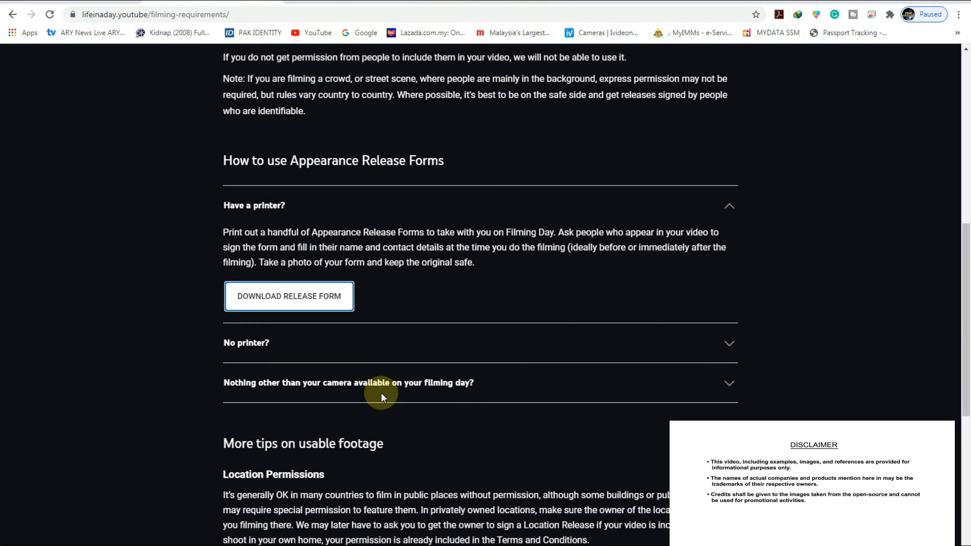
scroll(356, 372, "down", 4)
scroll(345, 349, "up", 1)
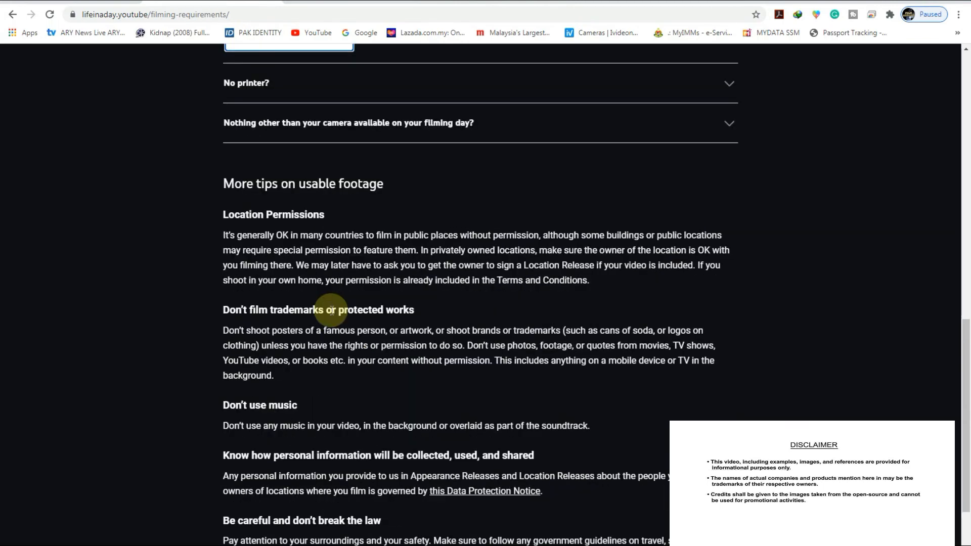
scroll(281, 243, "up", 9)
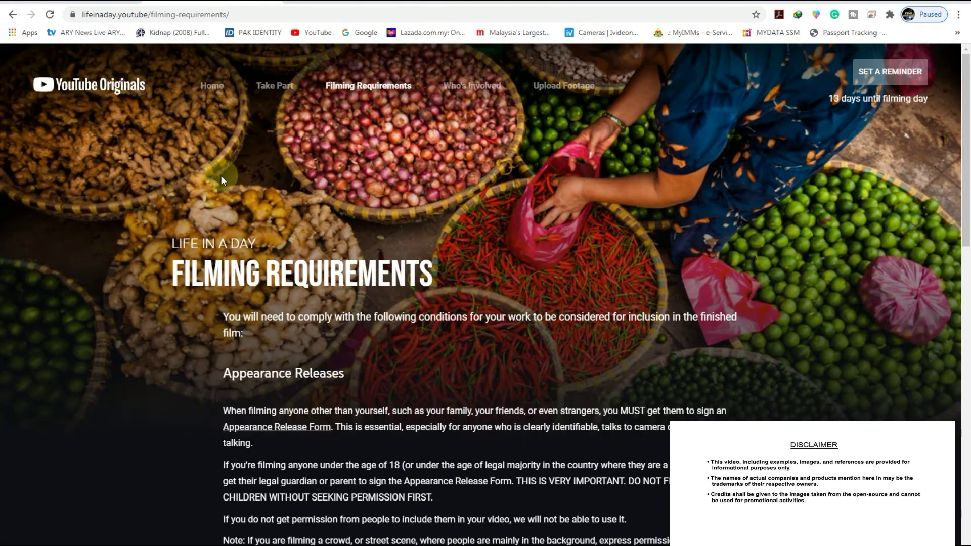
- Return to the site's home page and bring the Life in a Day 2020 video into view
left_click(218, 88)
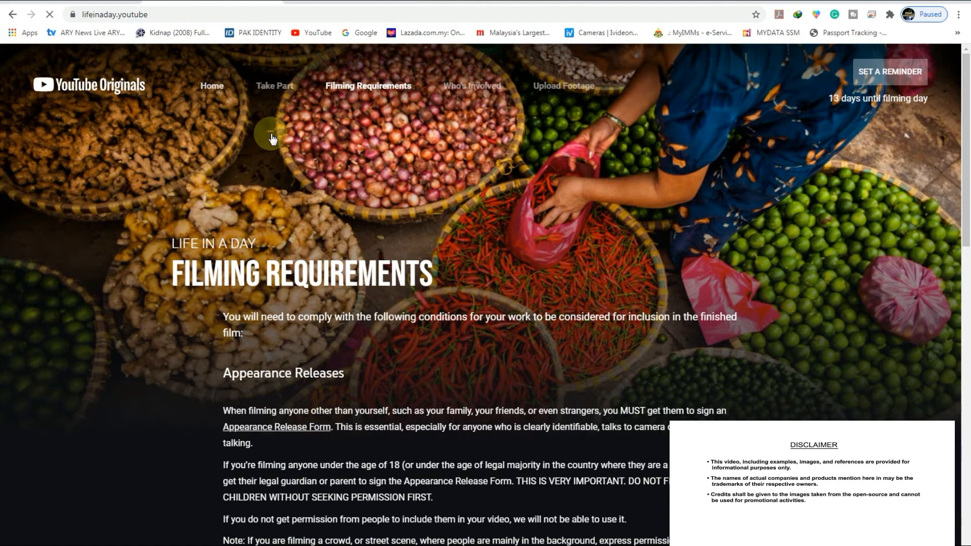